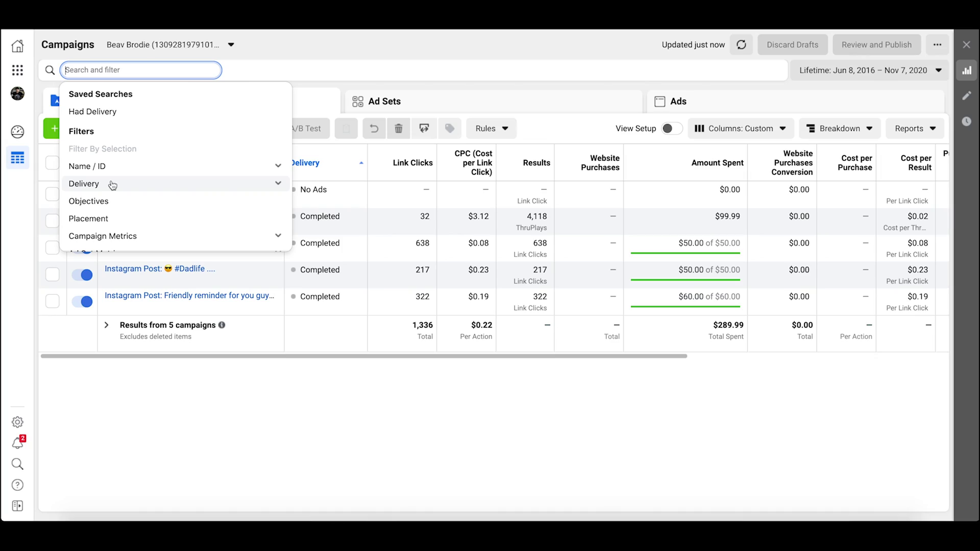
Filter the campaigns table by Campaign Delivery set to Deleted
{"action": "left_click", "coordinate": [112, 184]}
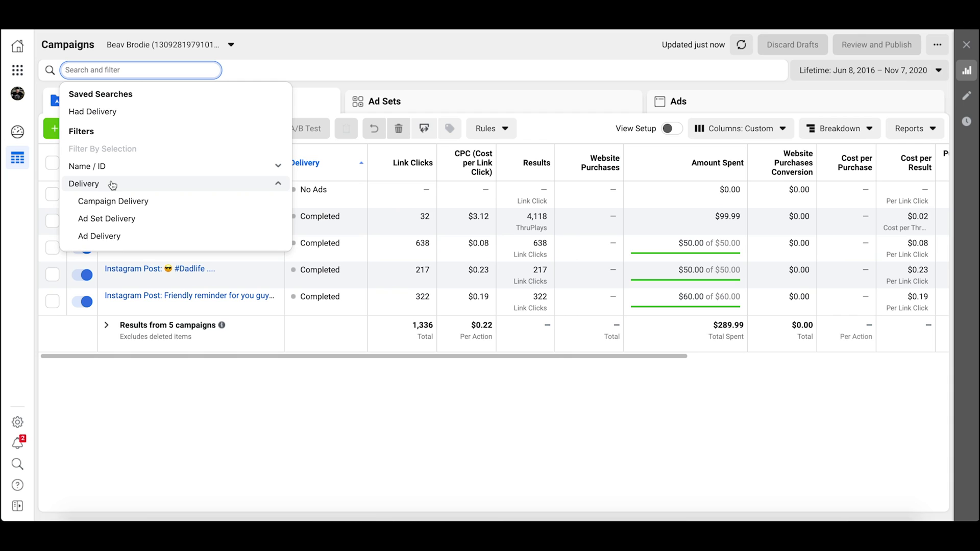
{"action": "scroll", "coordinate": [127, 206], "scroll_direction": "down", "scroll_amount": 2}
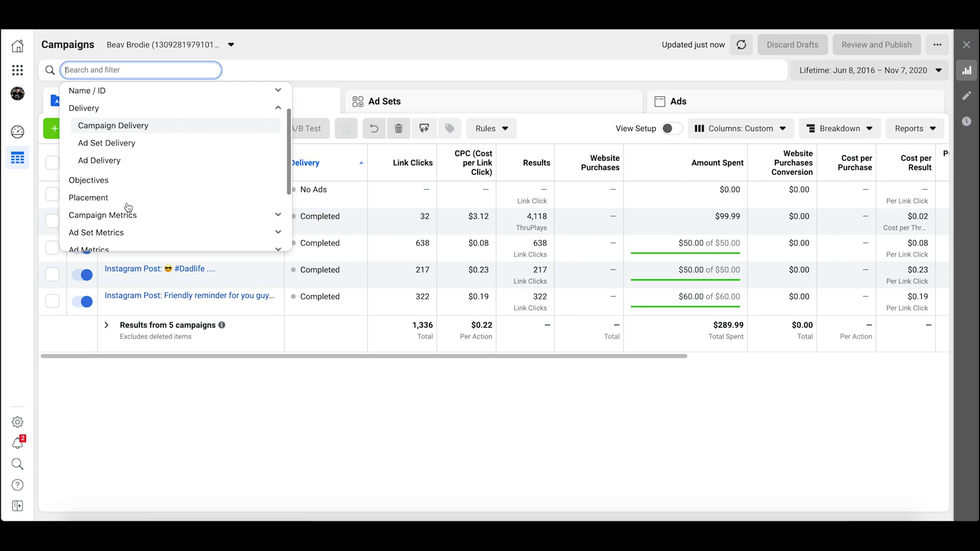
{"action": "left_click", "coordinate": [140, 134]}
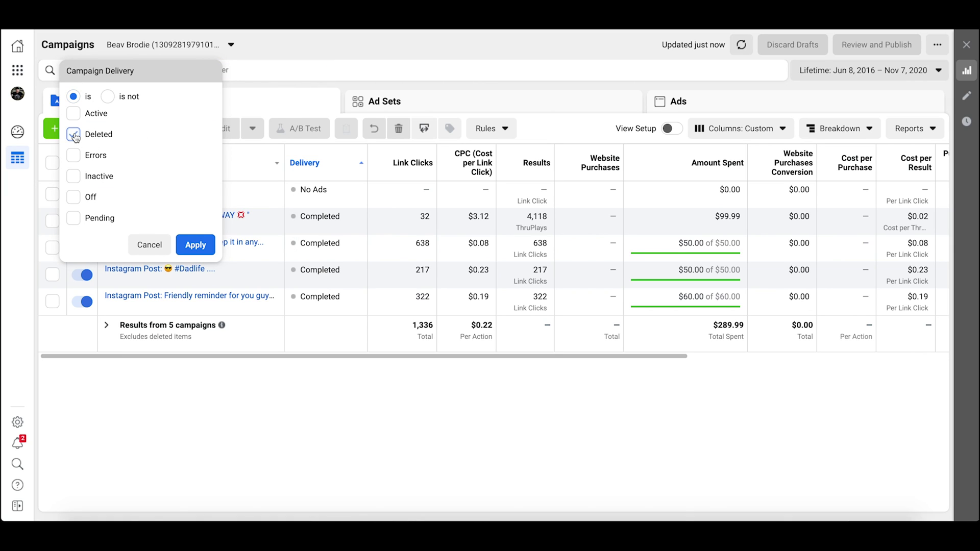
{"action": "left_click", "coordinate": [195, 245]}
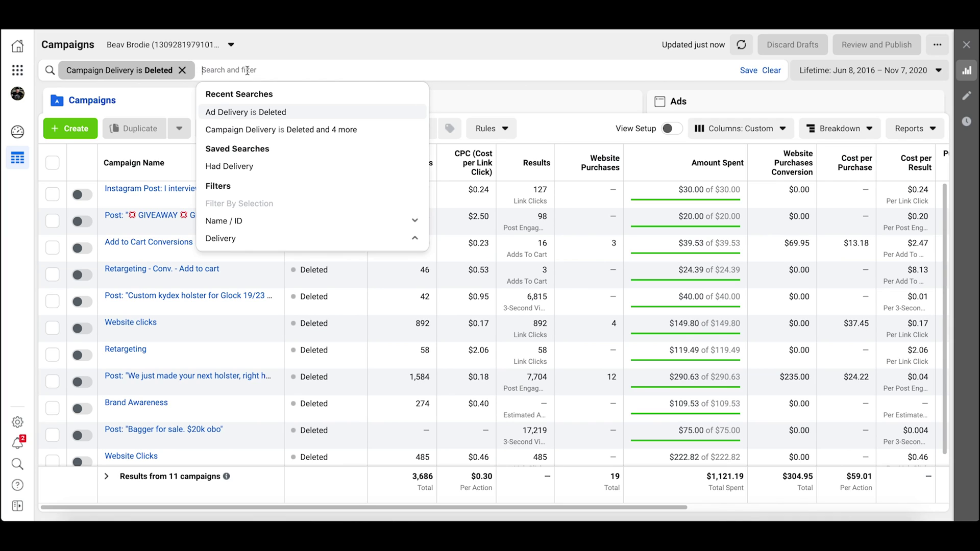
Add Ad Set Delivery and Ad Delivery filters, both set to Deleted
{"action": "type", "text": "dele"}
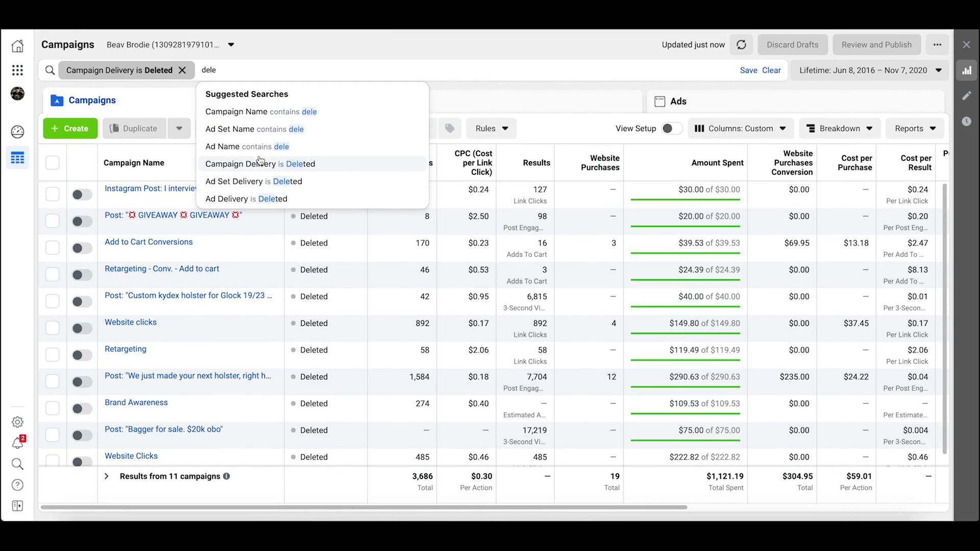
{"action": "left_click", "coordinate": [250, 182]}
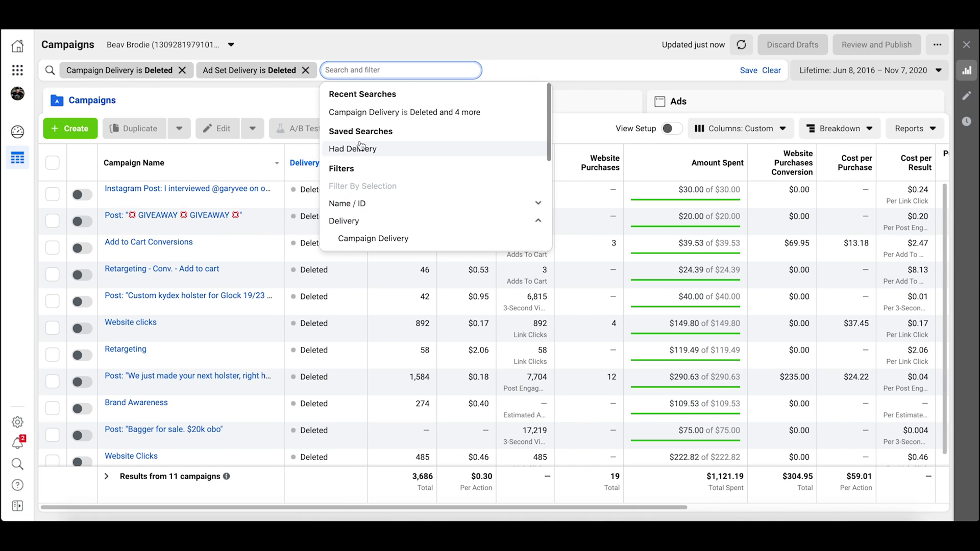
{"action": "type", "text": "dele"}
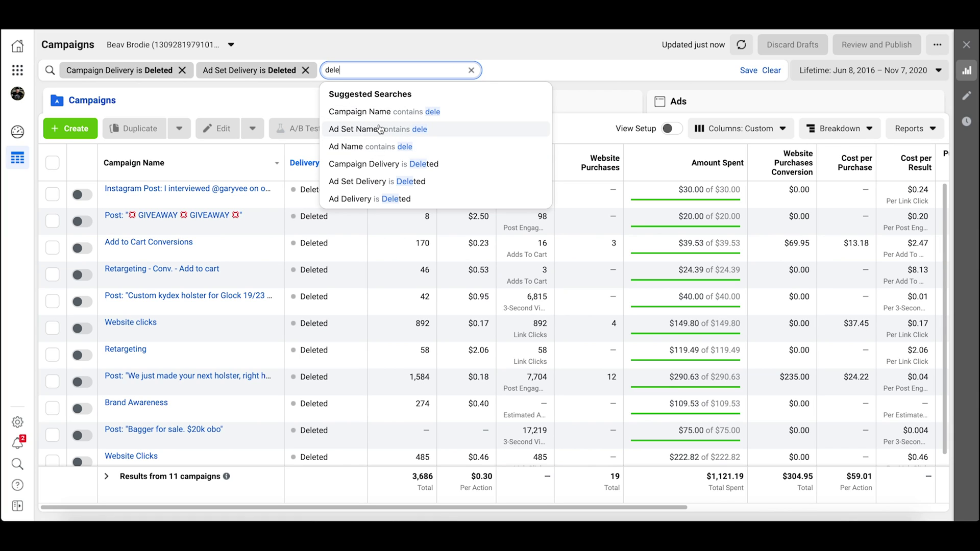
{"action": "left_click", "coordinate": [377, 199]}
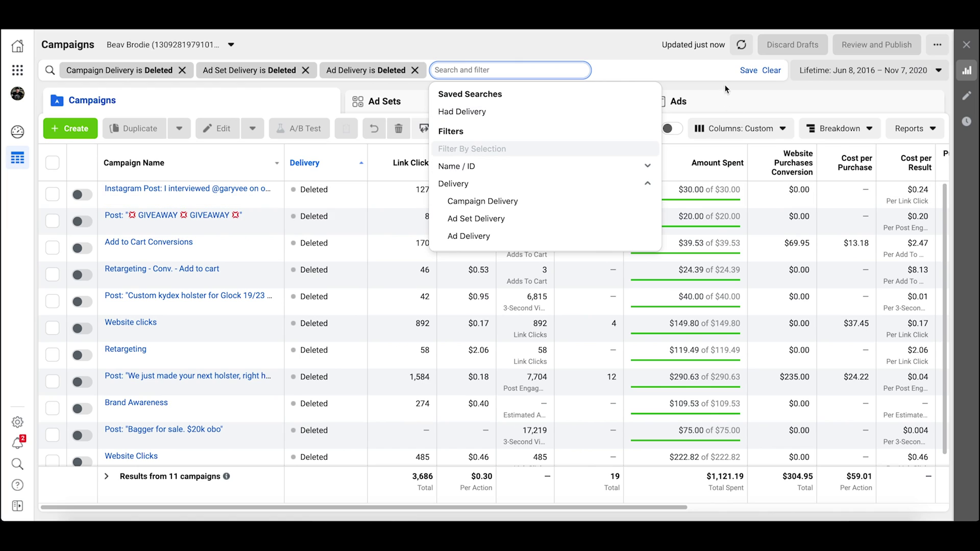
{"action": "left_click", "coordinate": [190, 105]}
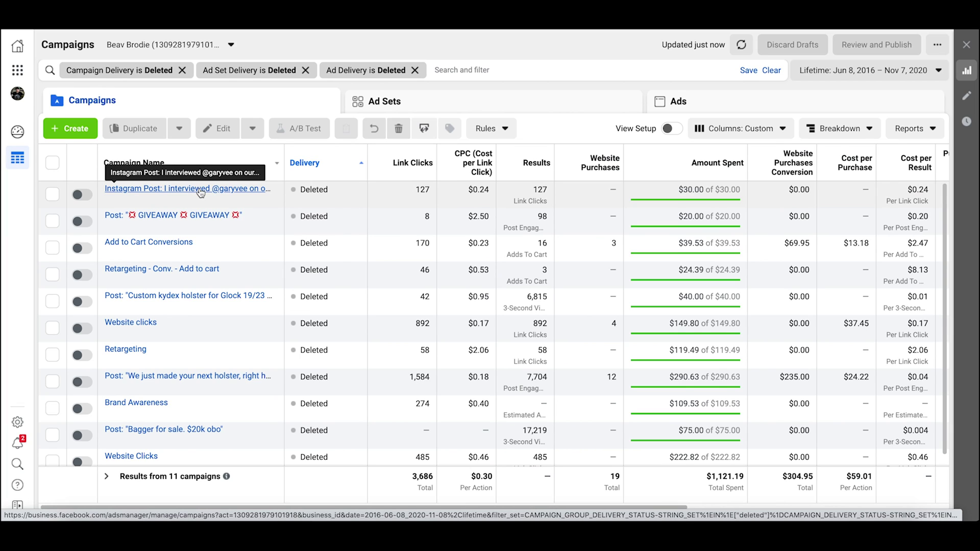
Inspect the Instagram interview campaign's ad sets and ads, then return to campaigns
{"action": "left_click", "coordinate": [200, 190]}
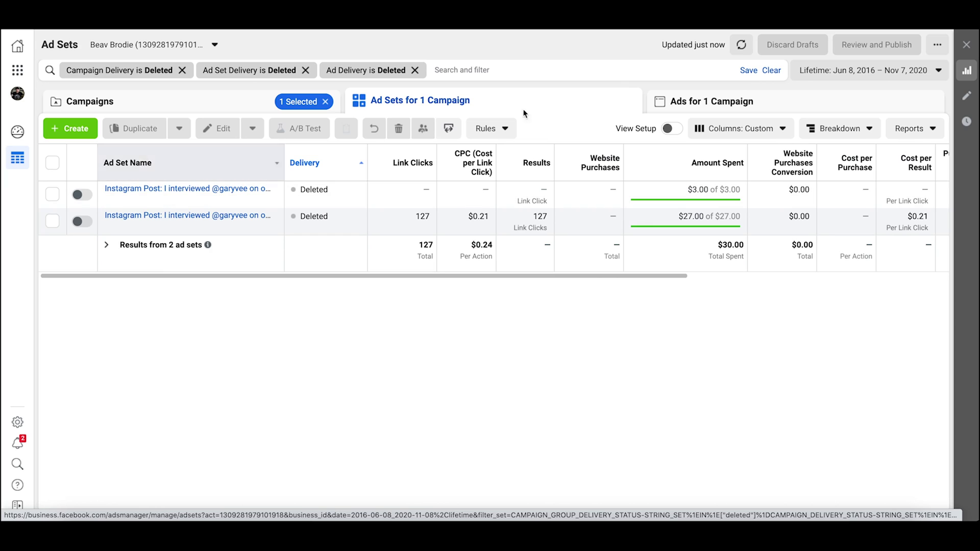
{"action": "left_click", "coordinate": [721, 104]}
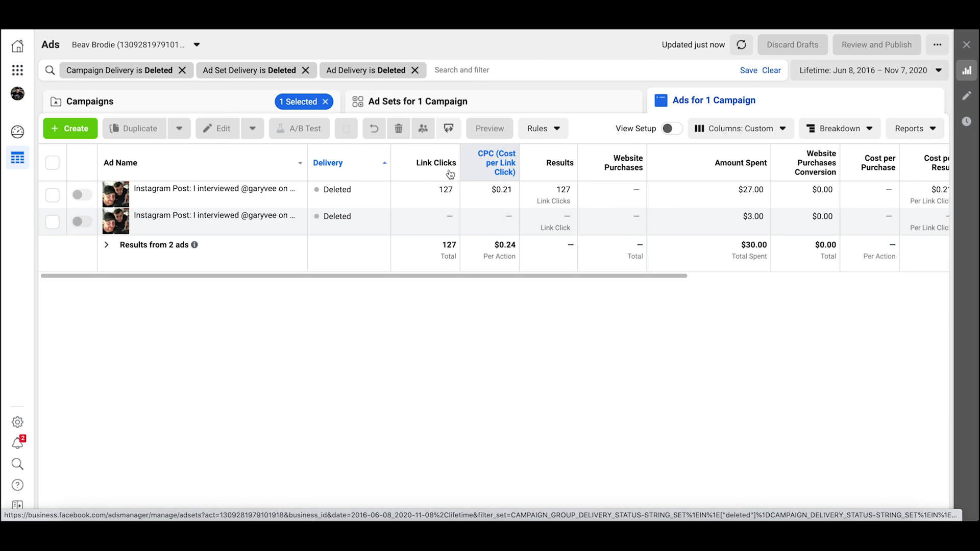
{"action": "left_click", "coordinate": [220, 107]}
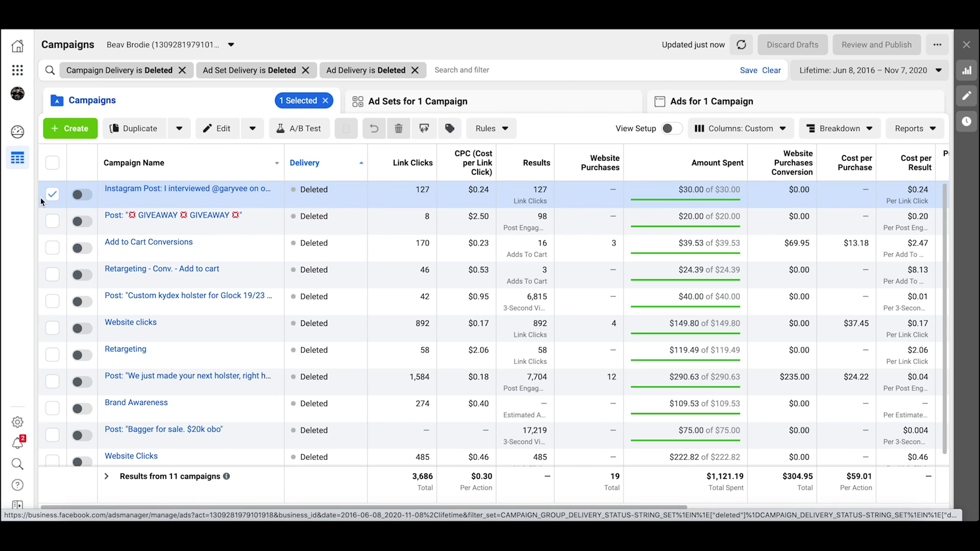
Duplicate the Instagram interview campaign as one new campaign and publish the copy
{"action": "left_click", "coordinate": [135, 129]}
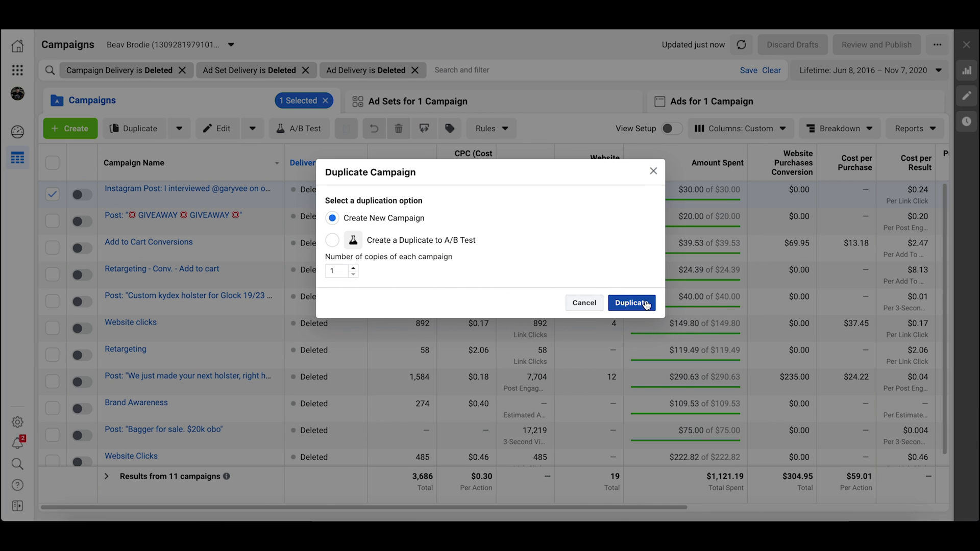
{"action": "left_click", "coordinate": [647, 305]}
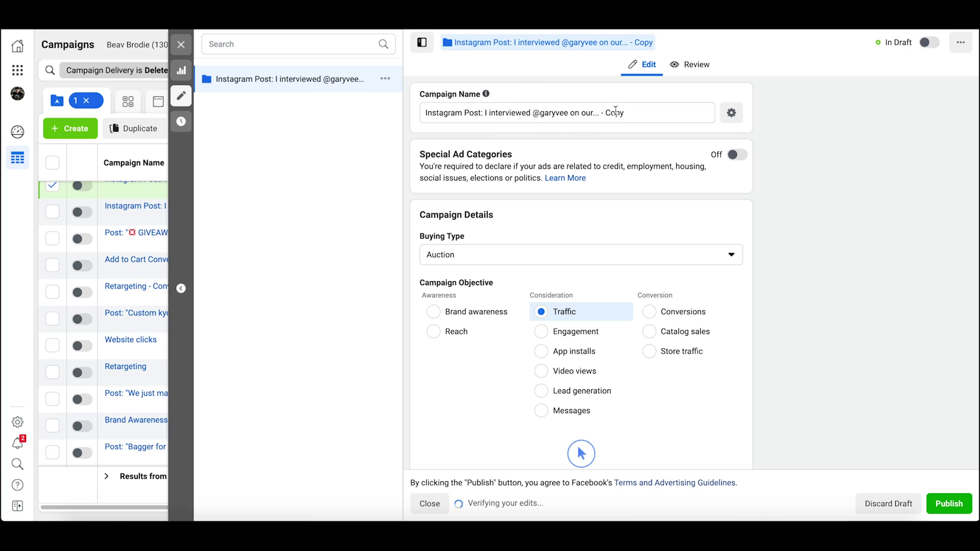
{"action": "left_click", "coordinate": [949, 504]}
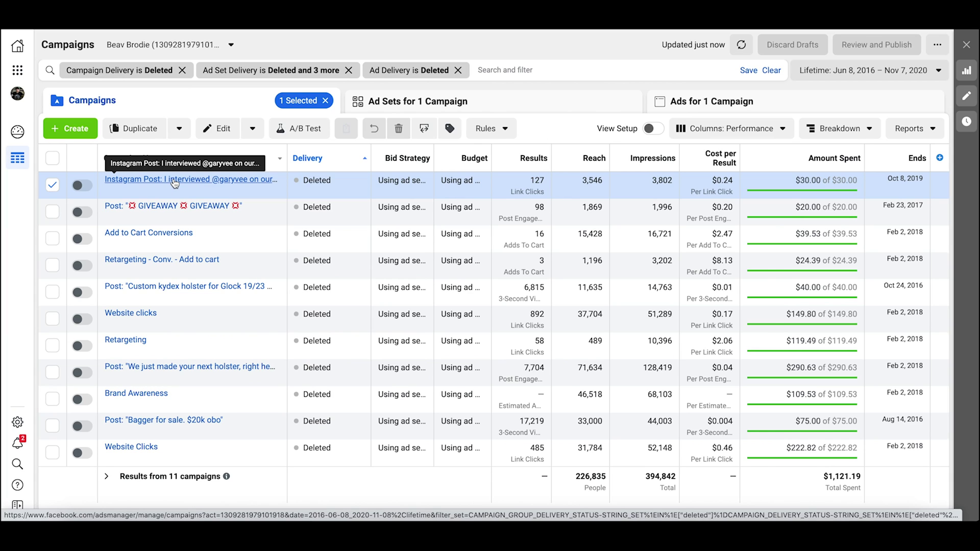
Duplicate the deleted campaign's first ad set into the newly copied campaign
{"action": "left_click", "coordinate": [175, 181]}
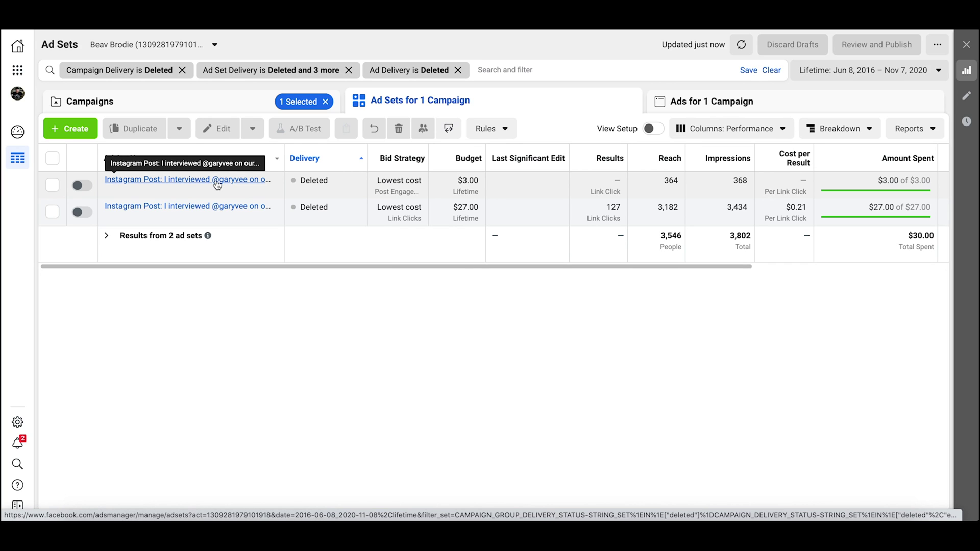
{"action": "left_click", "coordinate": [52, 185]}
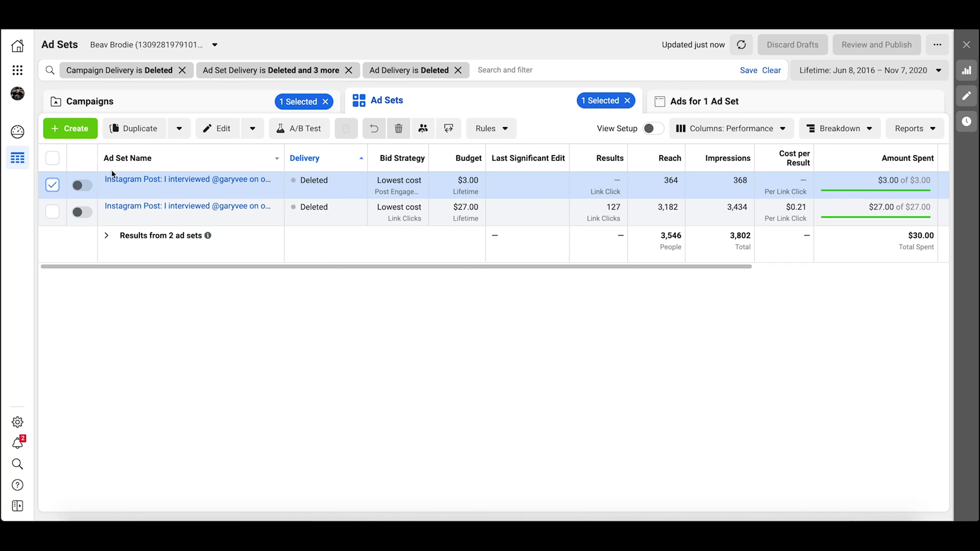
{"action": "left_click", "coordinate": [141, 127]}
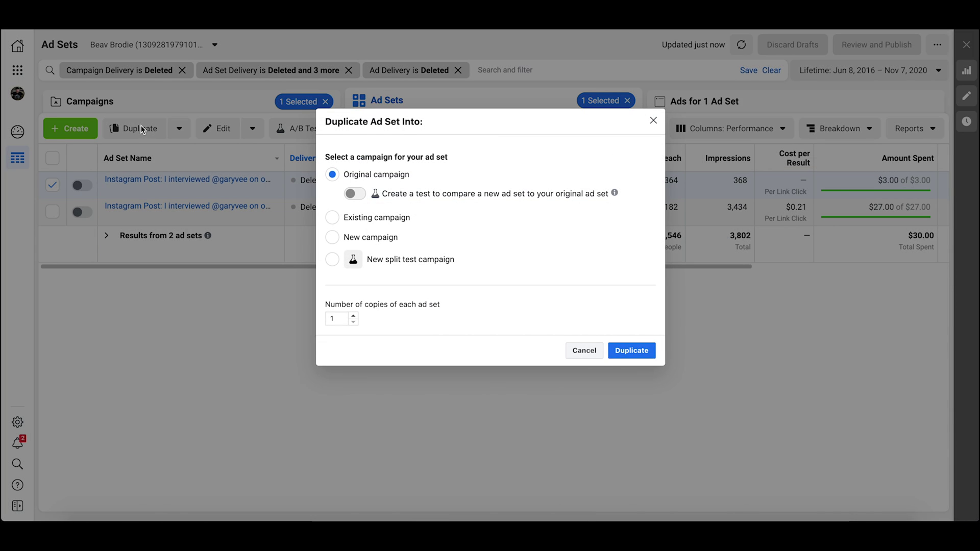
{"action": "left_click", "coordinate": [333, 211]}
{"action": "left_click", "coordinate": [375, 211]}
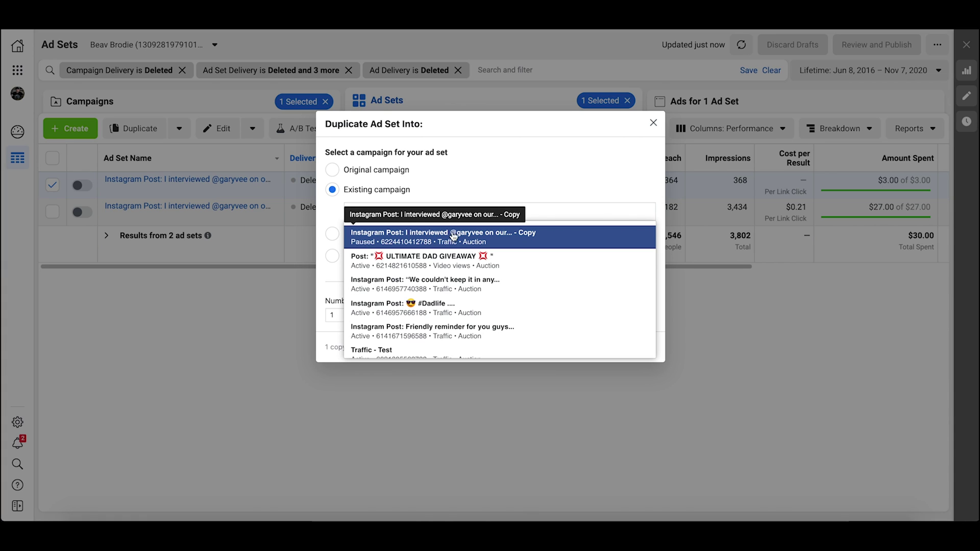
{"action": "left_click", "coordinate": [519, 240]}
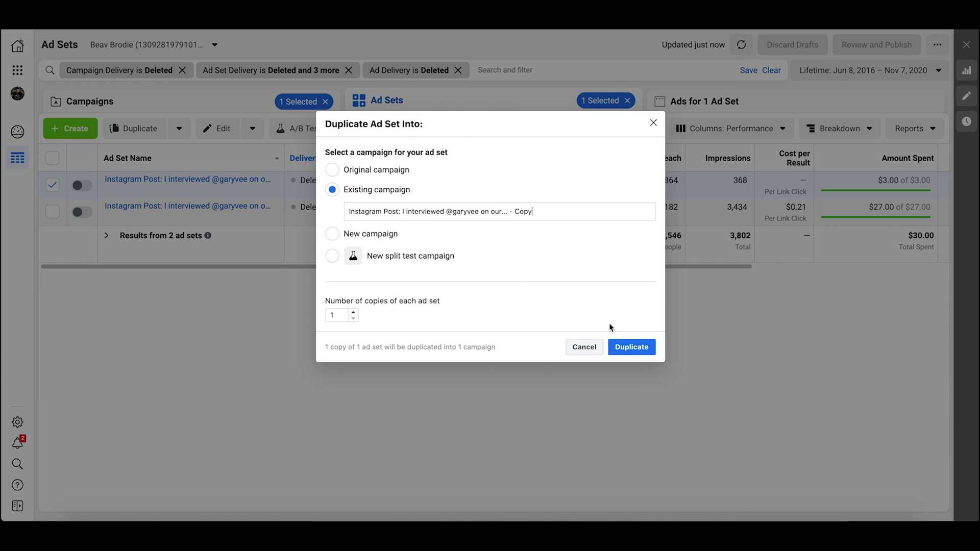
{"action": "left_click", "coordinate": [628, 352]}
{"action": "left_click", "coordinate": [633, 349]}
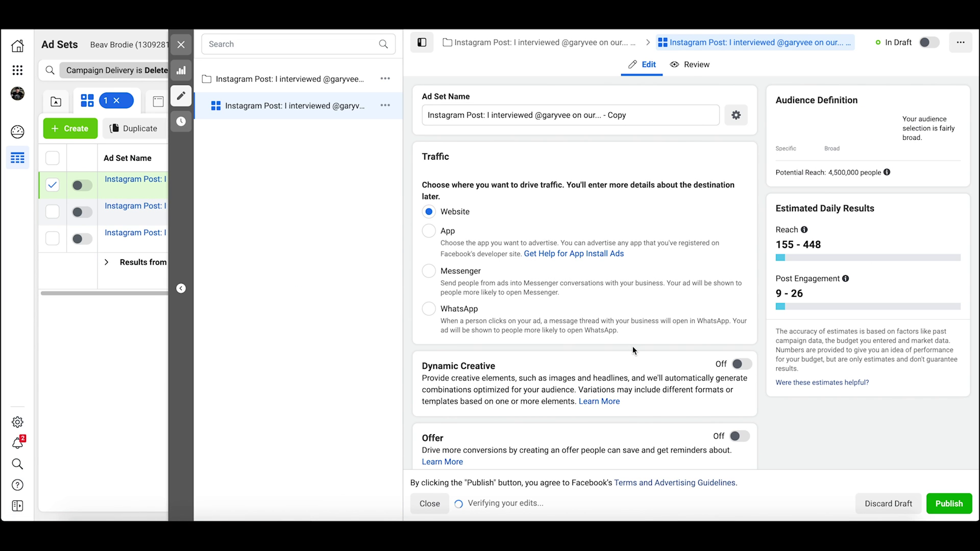
Publish the copied ad set and list the deleted ad set's ads
{"action": "left_click", "coordinate": [936, 503]}
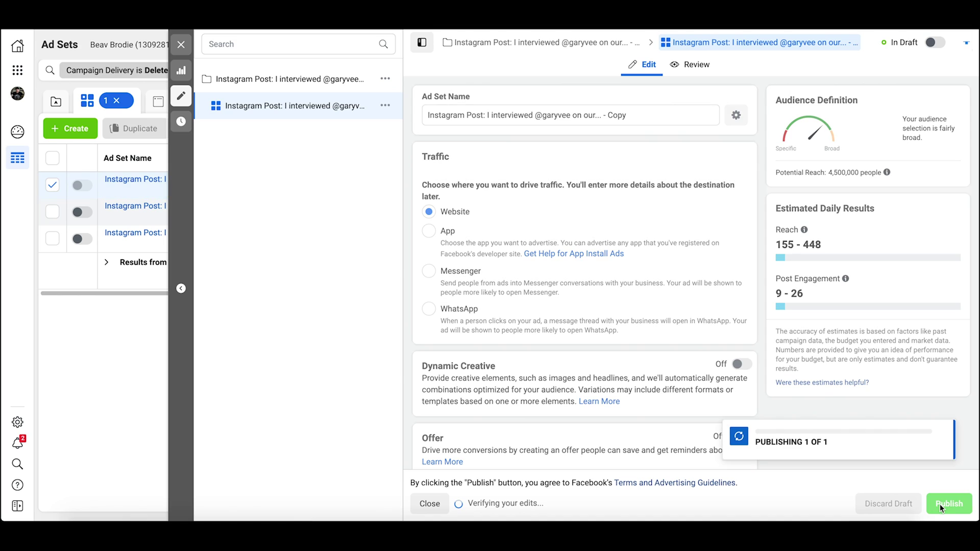
{"action": "left_click", "coordinate": [181, 46]}
{"action": "left_click", "coordinate": [164, 181]}
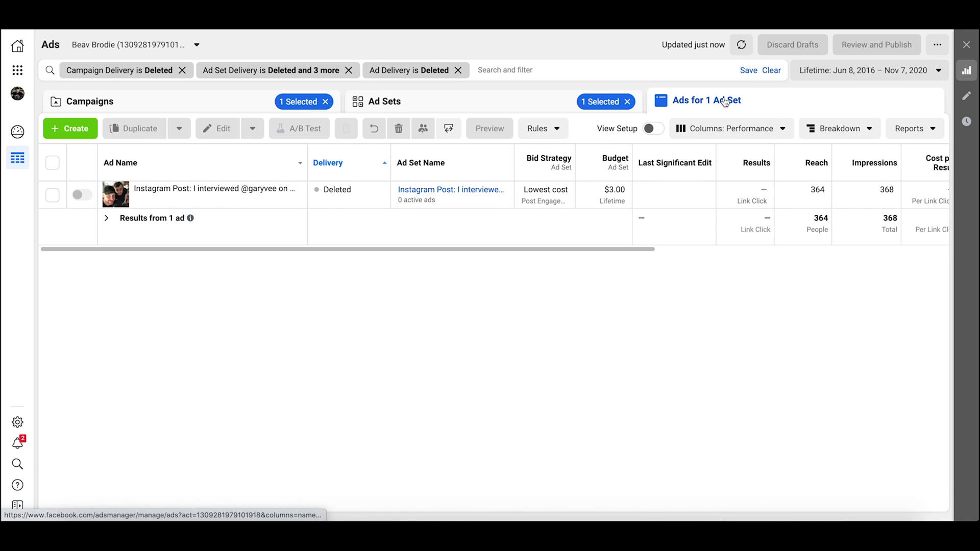
Duplicate the deleted Instagram Post ad into the copied ad set and publish it
{"action": "left_click", "coordinate": [53, 195]}
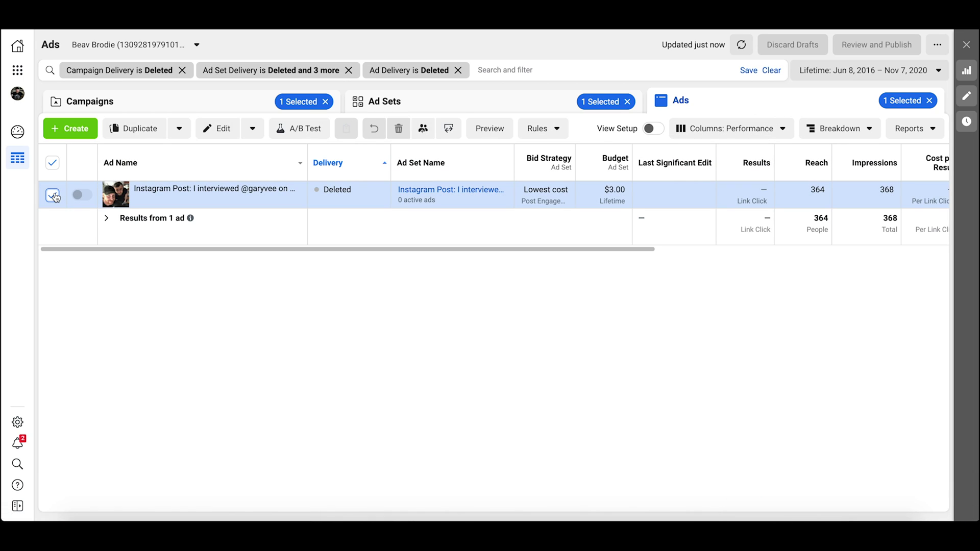
{"action": "left_click", "coordinate": [145, 135]}
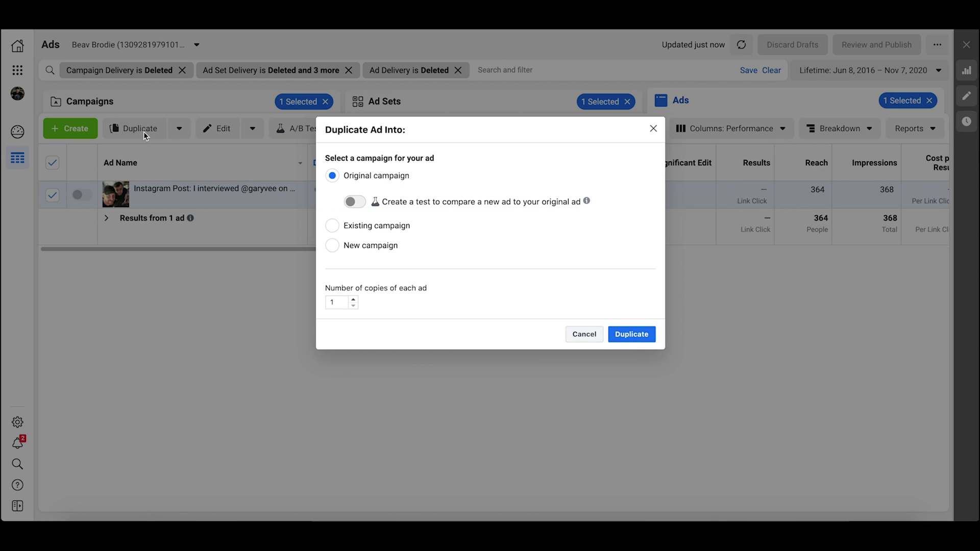
{"action": "left_click", "coordinate": [369, 228]}
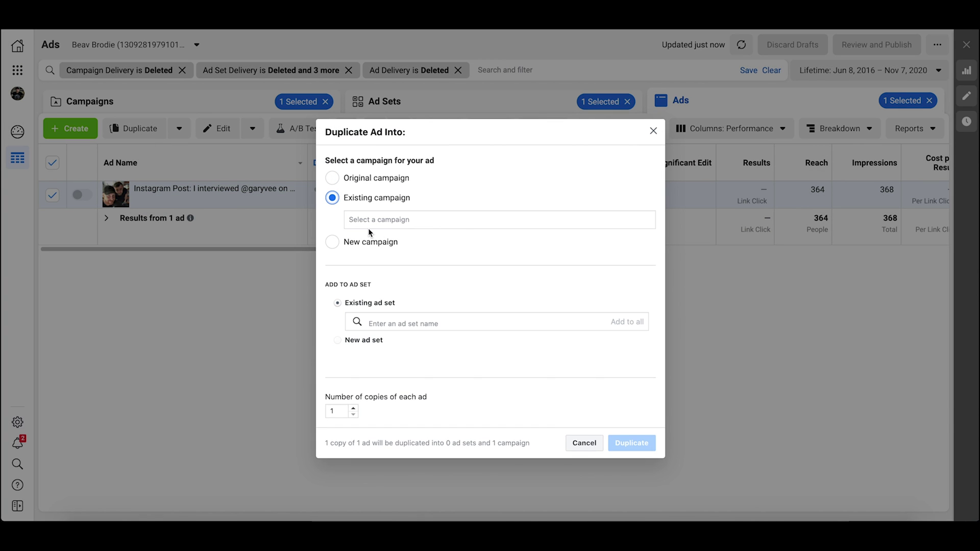
{"action": "left_click", "coordinate": [385, 325]}
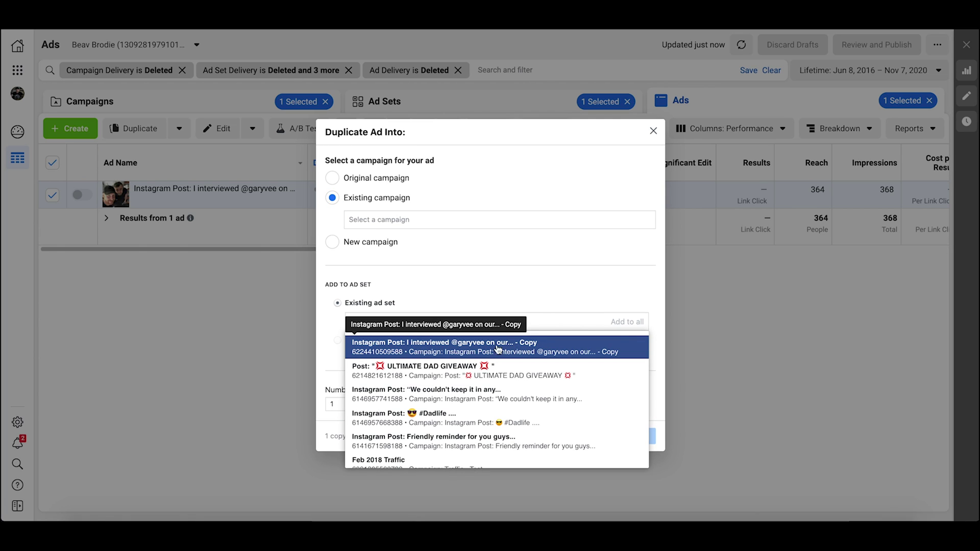
{"action": "left_click", "coordinate": [521, 348]}
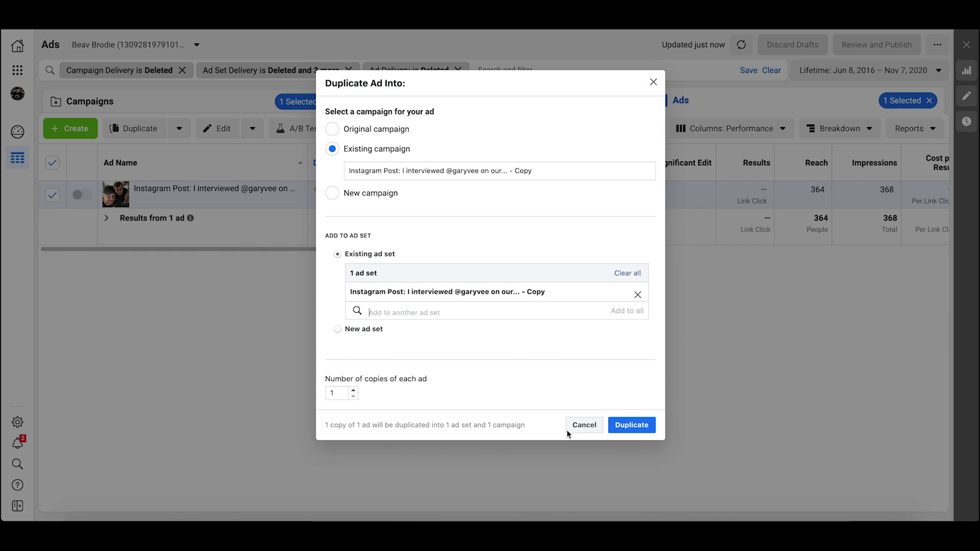
{"action": "left_click", "coordinate": [633, 425]}
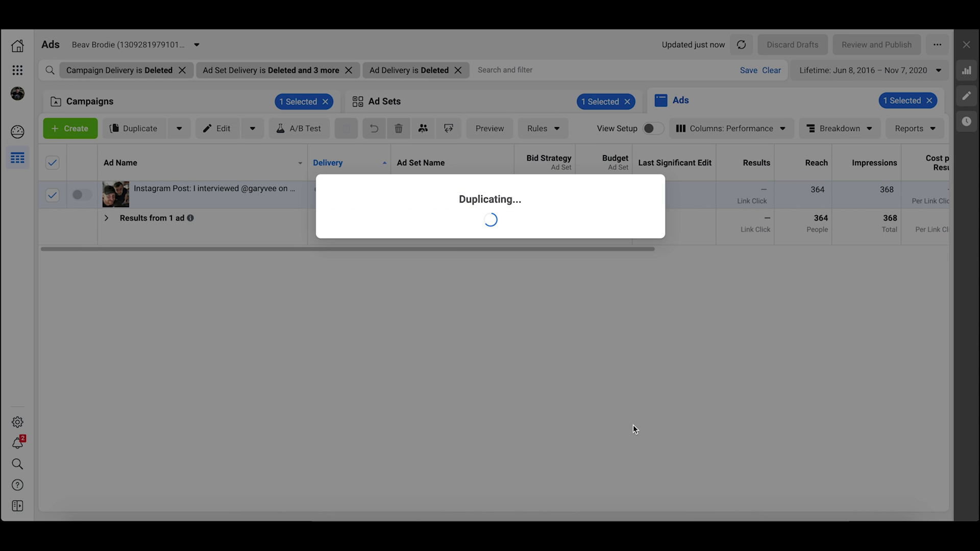
{"action": "scroll", "coordinate": [584, 307], "scroll_direction": "down", "scroll_amount": 4}
{"action": "scroll", "coordinate": [584, 307], "scroll_direction": "down", "scroll_amount": 2}
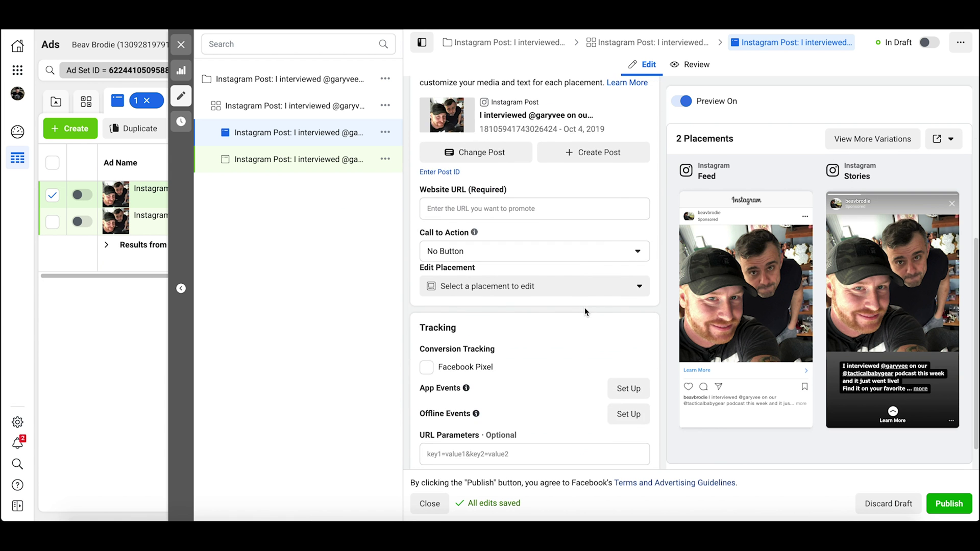
{"action": "left_click", "coordinate": [949, 504]}
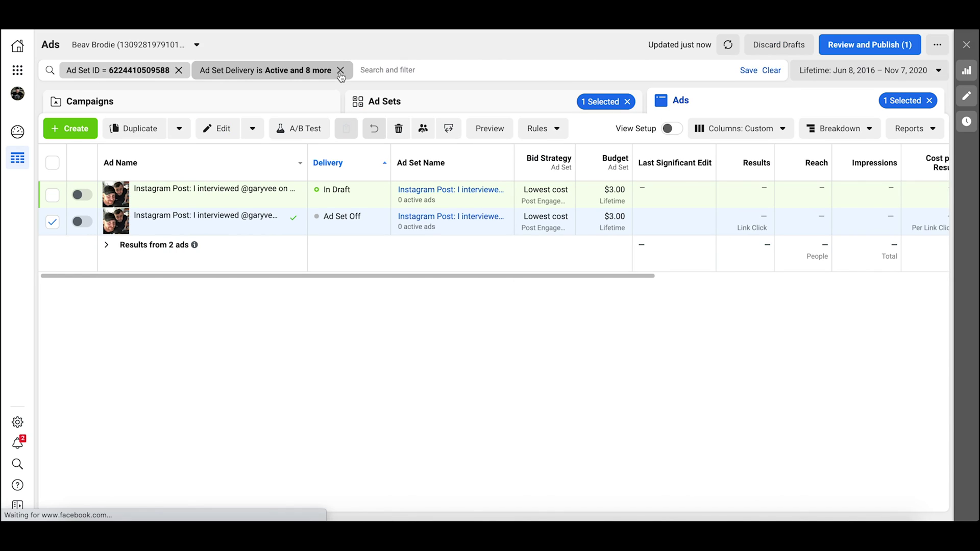
Clear the Ad Set ID and search filters and return to the campaigns list
{"action": "left_click", "coordinate": [342, 71]}
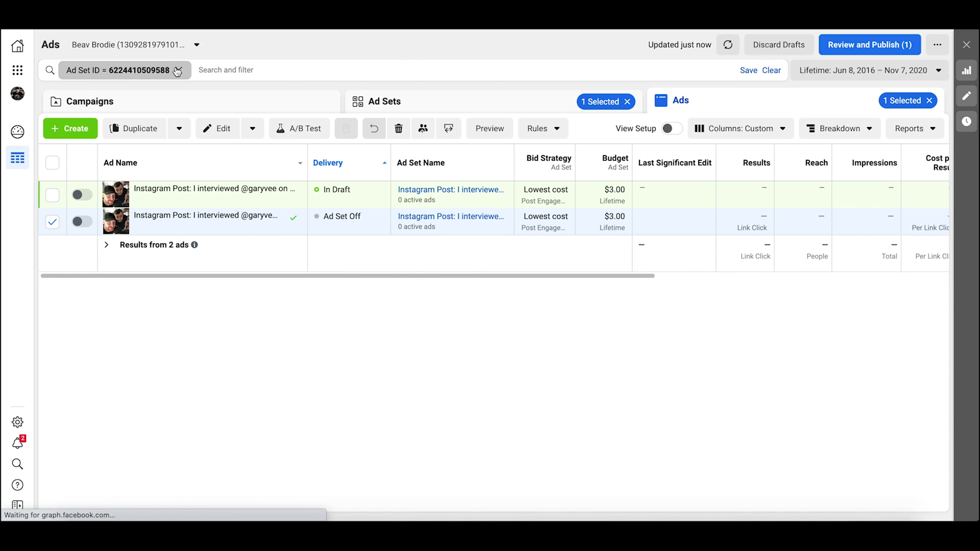
{"action": "left_click", "coordinate": [177, 71]}
{"action": "left_click", "coordinate": [213, 393]}
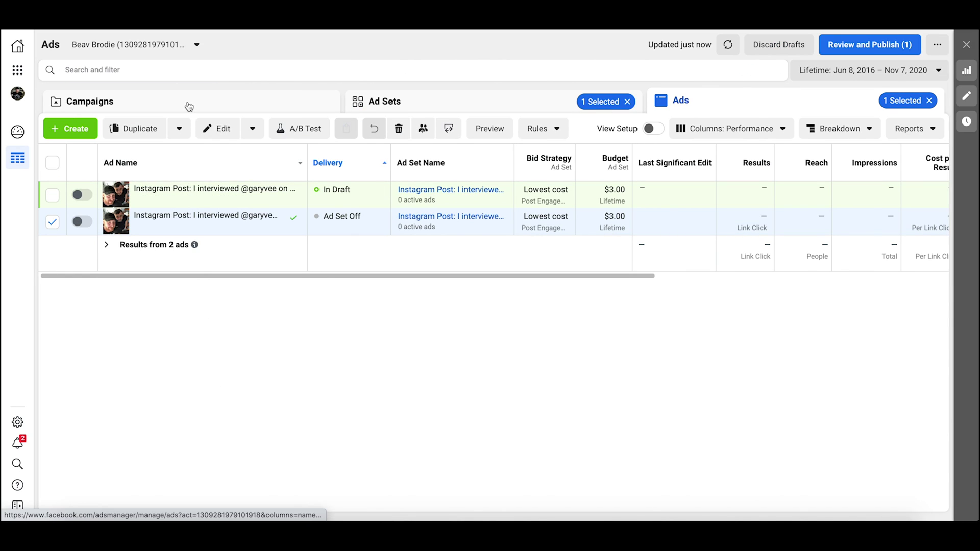
{"action": "left_click", "coordinate": [188, 106]}
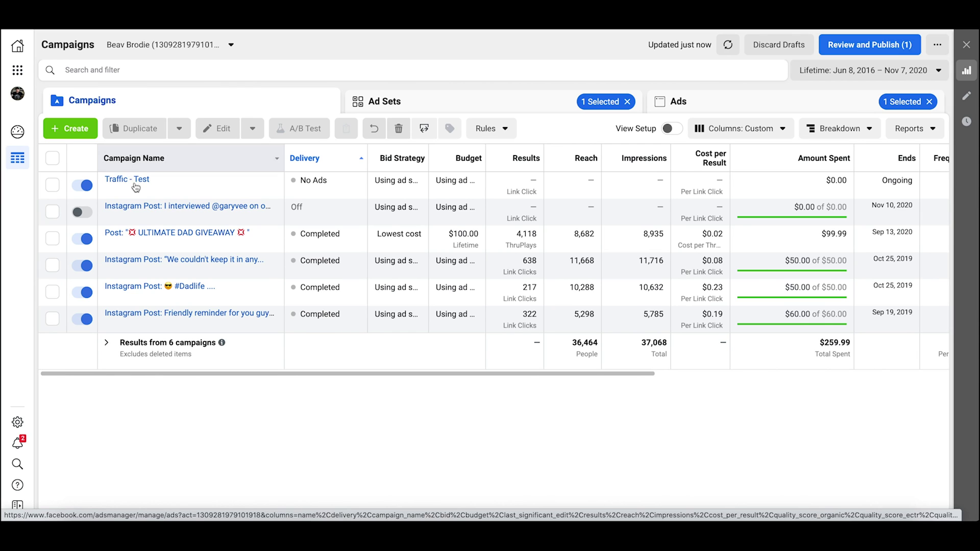
Switch on the copied Instagram Post campaign, then its ad set, then its ad
{"action": "mouse_move", "coordinate": [193, 208]}
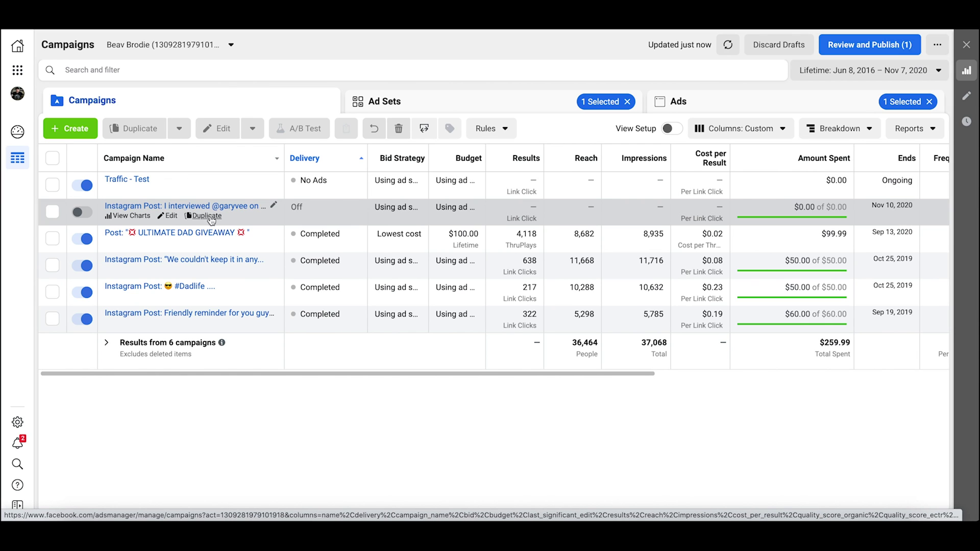
{"action": "left_click", "coordinate": [88, 207]}
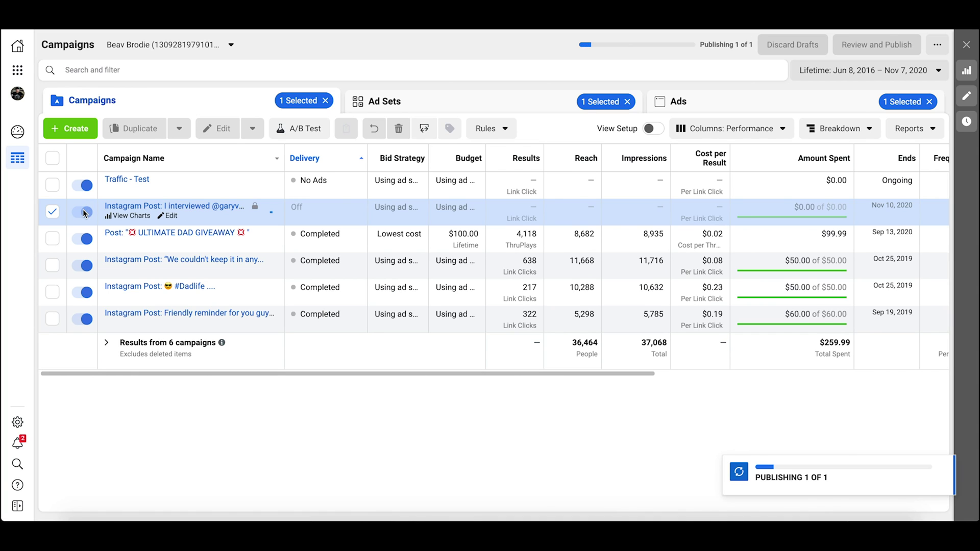
{"action": "left_click", "coordinate": [445, 104]}
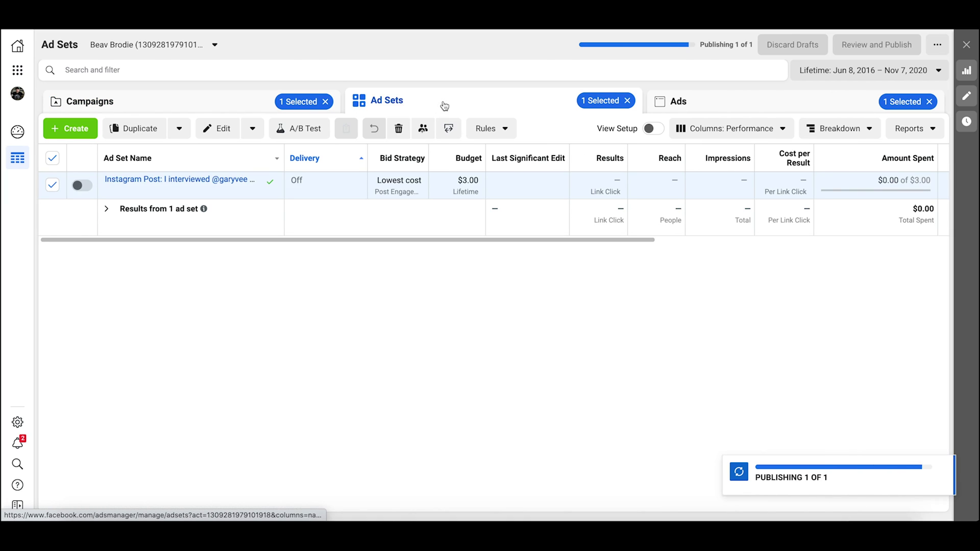
{"action": "left_click", "coordinate": [83, 186]}
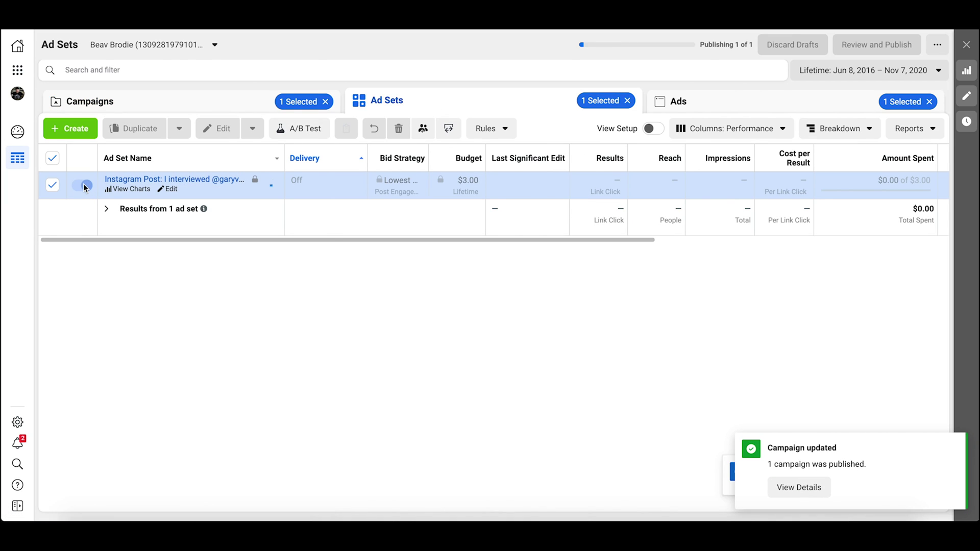
{"action": "left_click", "coordinate": [725, 103]}
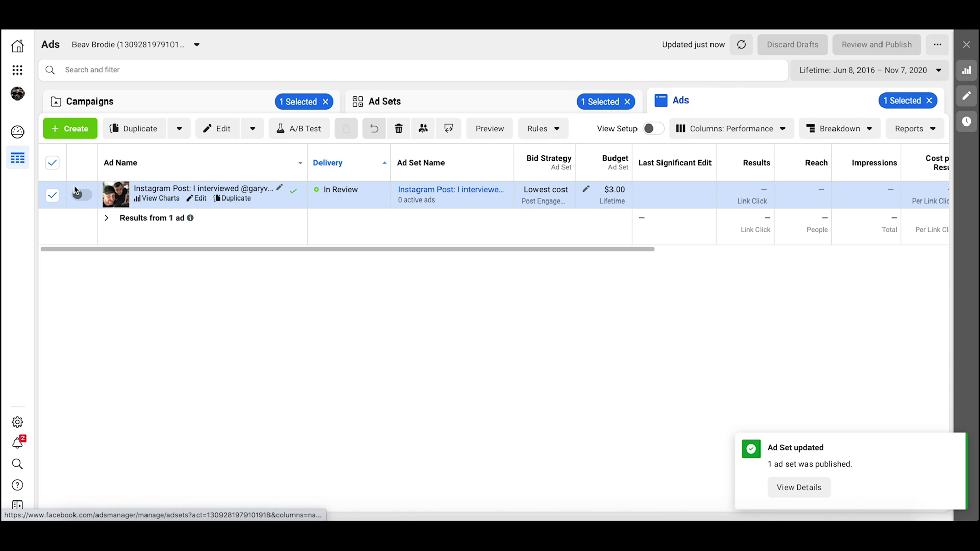
{"action": "left_click", "coordinate": [76, 195]}
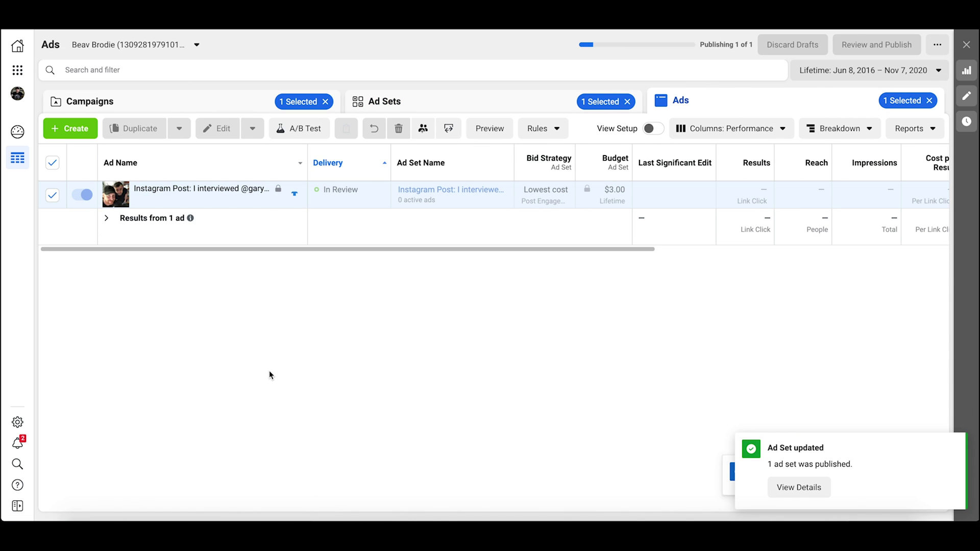